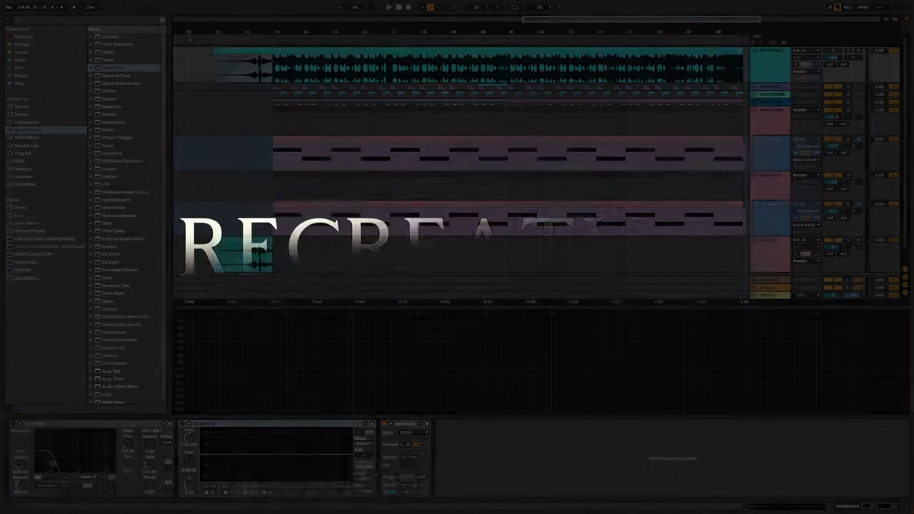
Step: Play the song from bar 31 to hear the finished layered bass
key(space)
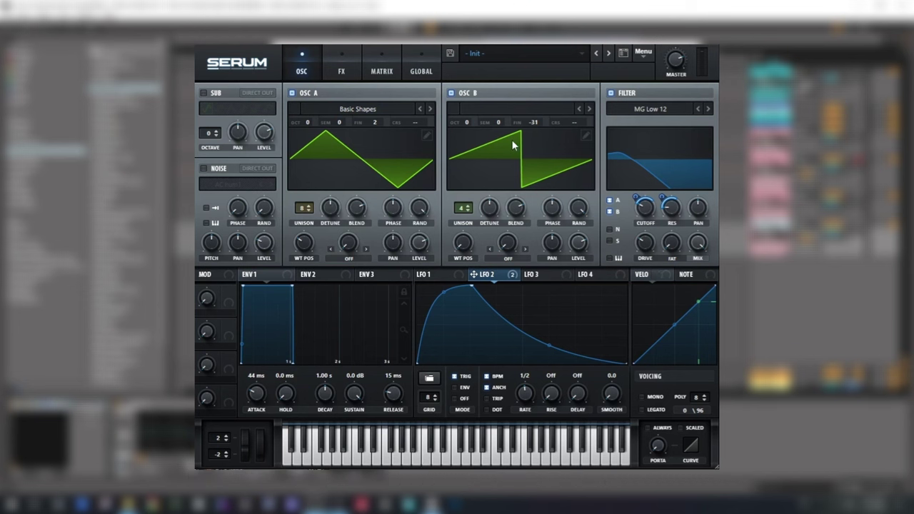
Step: Load Serum's Init Preset, leaving a single plain saw on oscillator A and oscillator B off
click(646, 57)
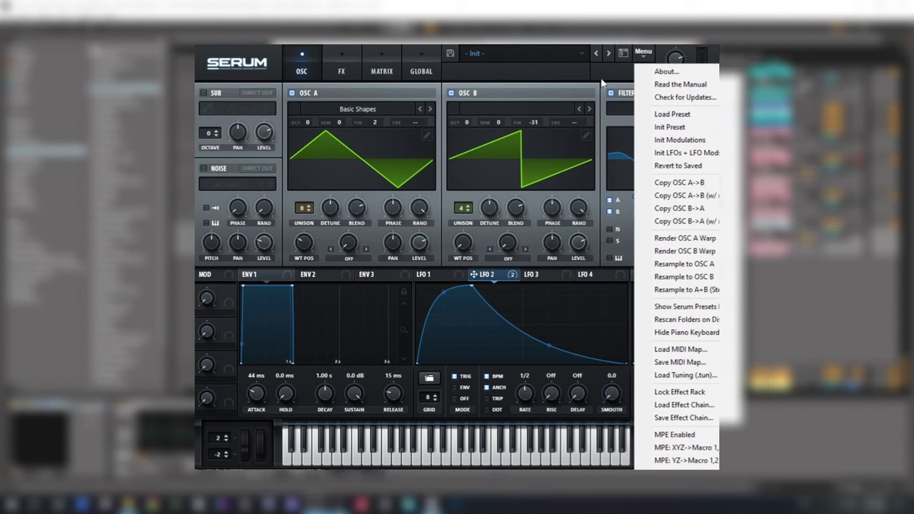
click(711, 127)
click(643, 54)
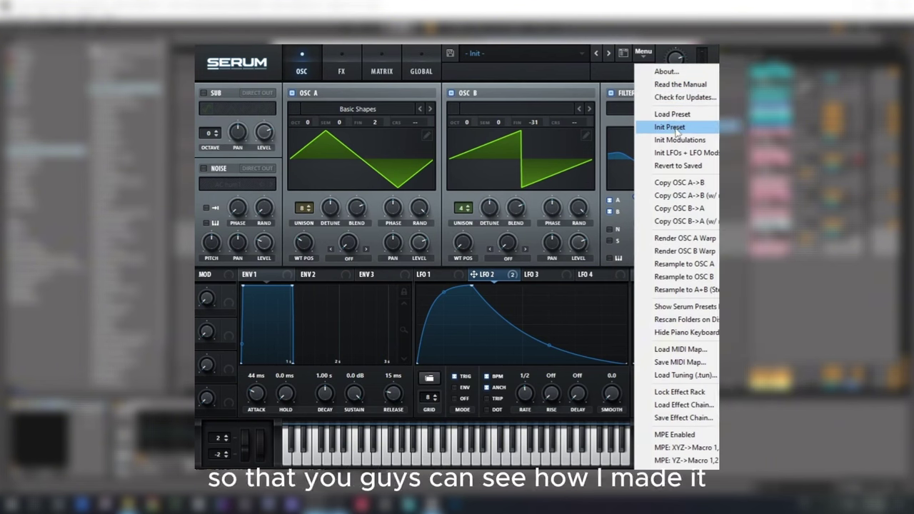
click(674, 129)
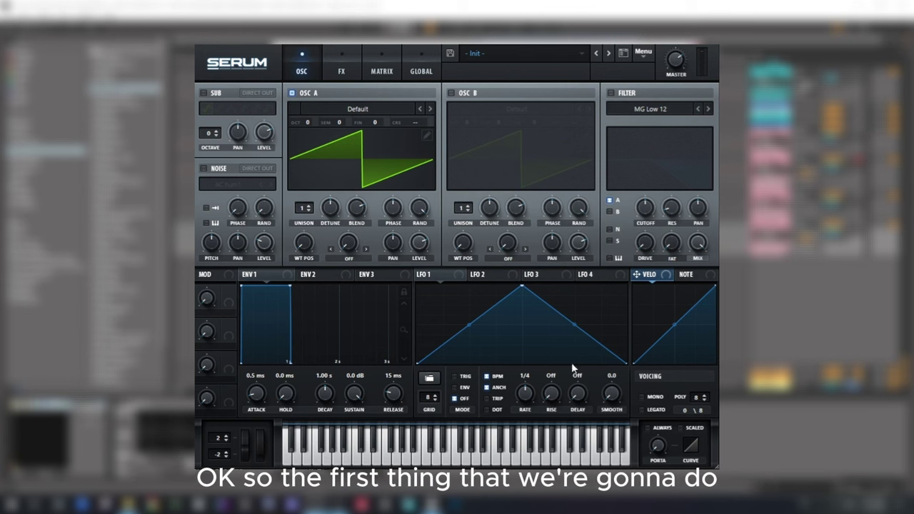
Step: Load Basic Shapes on oscillator A, morph it to a triangle, and set 8 unison voices
click(399, 112)
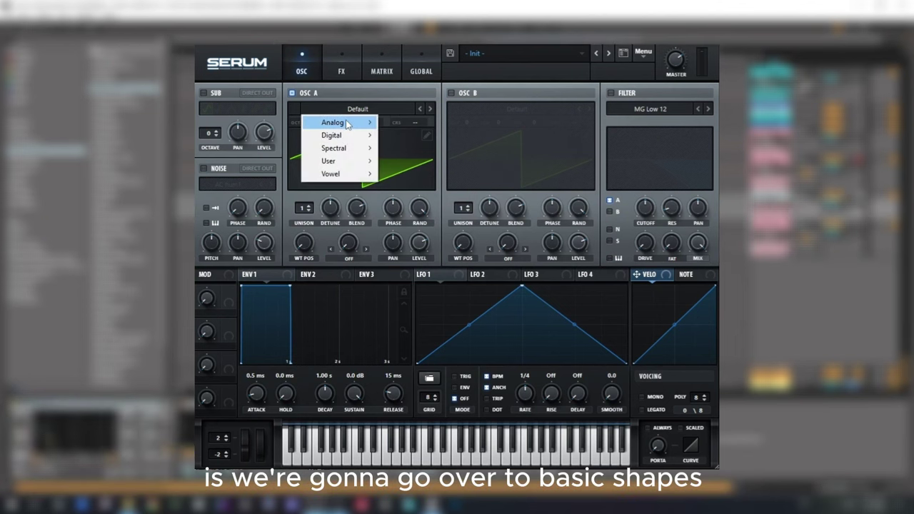
mouse_move(349, 125)
click(418, 177)
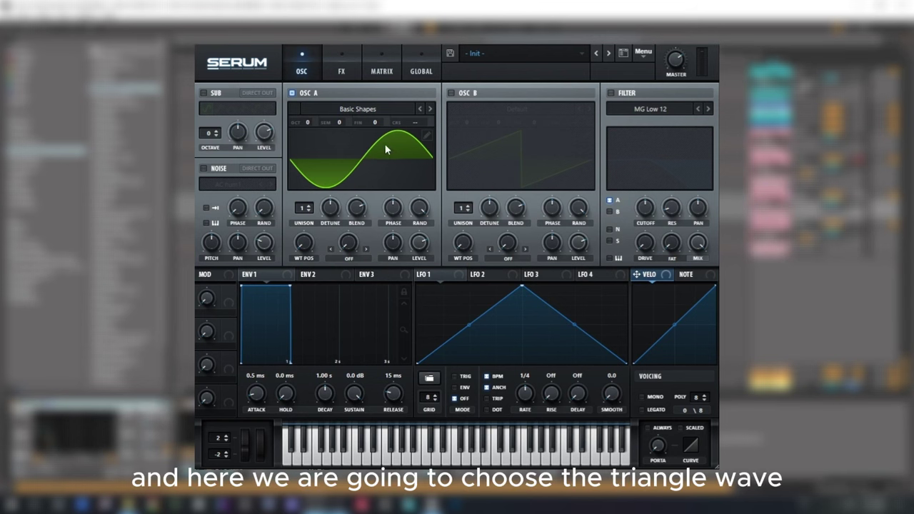
drag(308, 243, 327, 215)
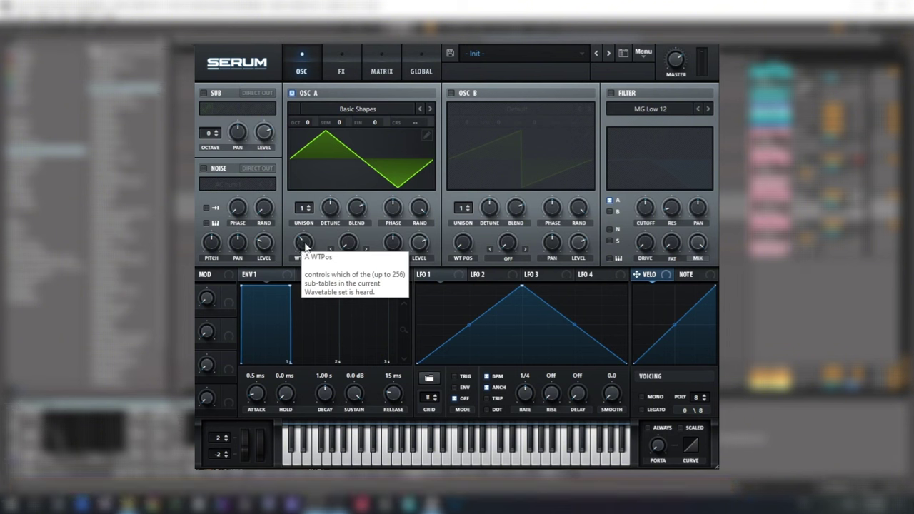
drag(303, 209, 324, 161)
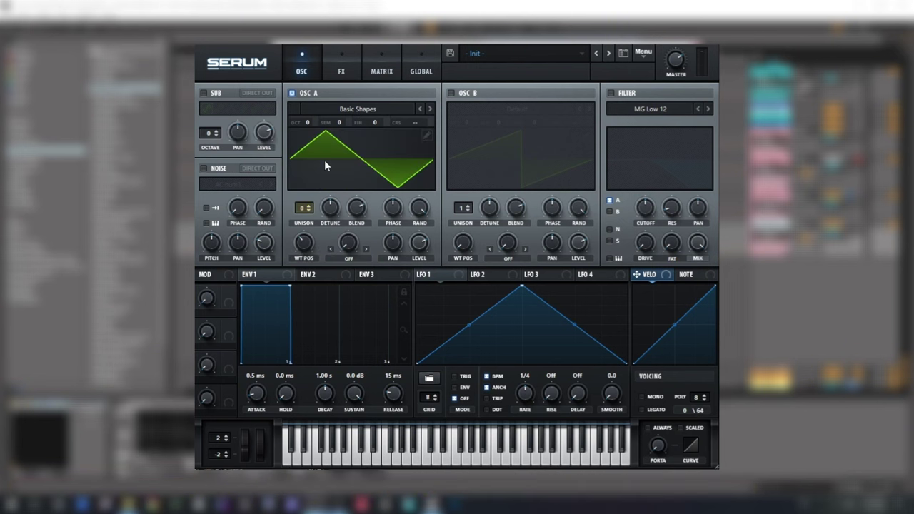
Step: Enable oscillator B's saw detuned -34 cents and tune oscillator A up 16 cents
click(450, 95)
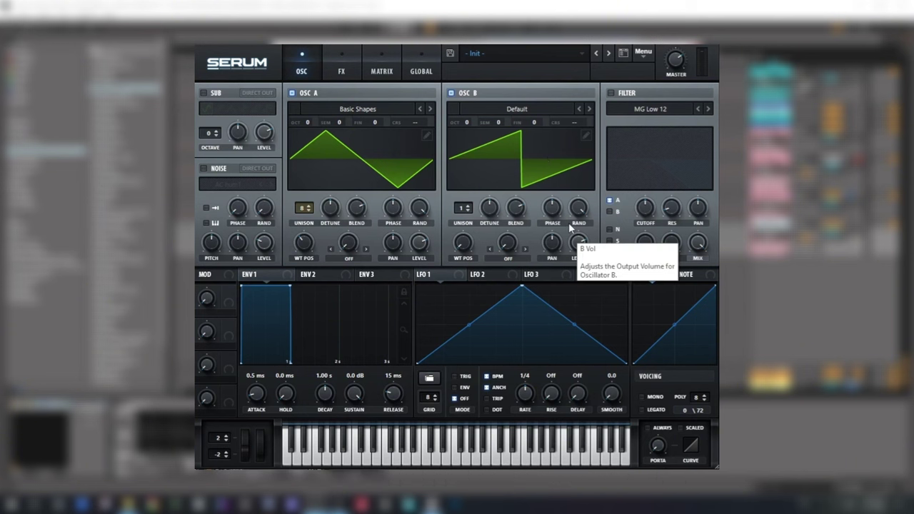
drag(532, 125, 529, 142)
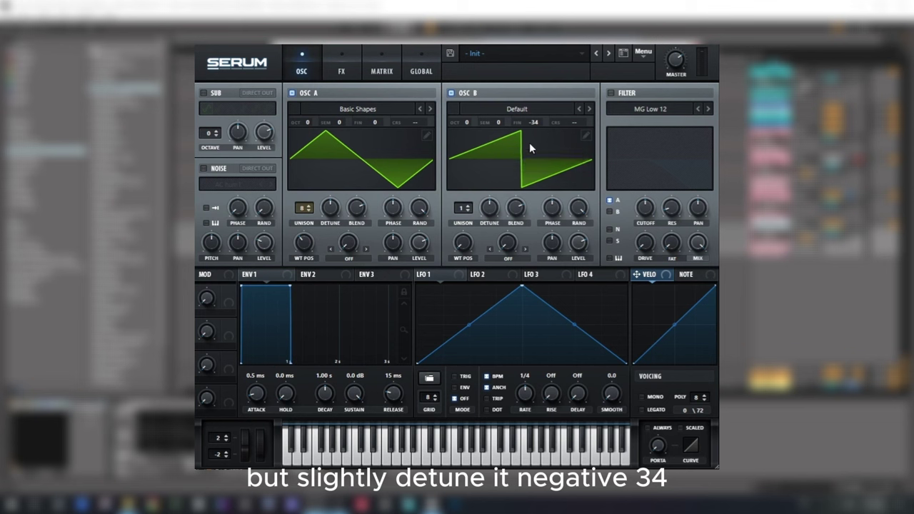
mouse_move(374, 122)
mouse_down()
mouse_move(375, 113)
mouse_move(376, 122)
mouse_up()
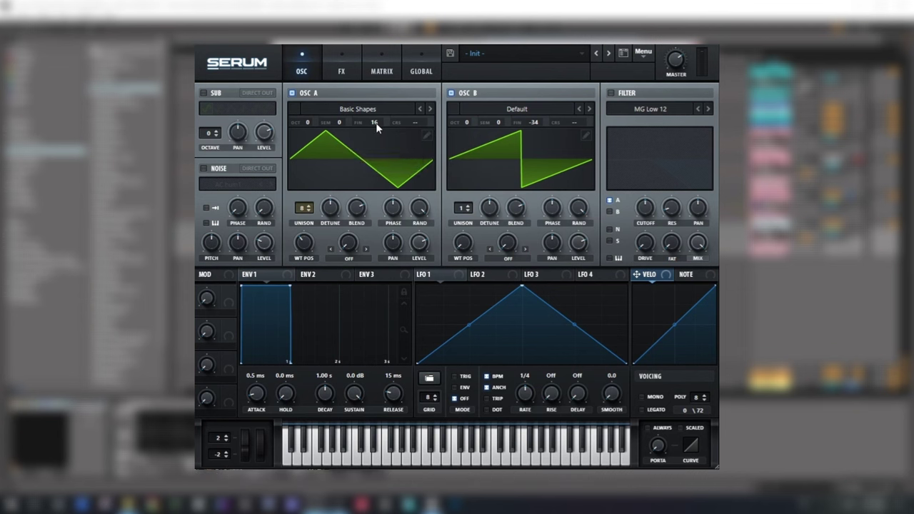
Step: Enable the low-pass filter and draw LFO 2 as a fast rise with a slow curved decay
click(611, 93)
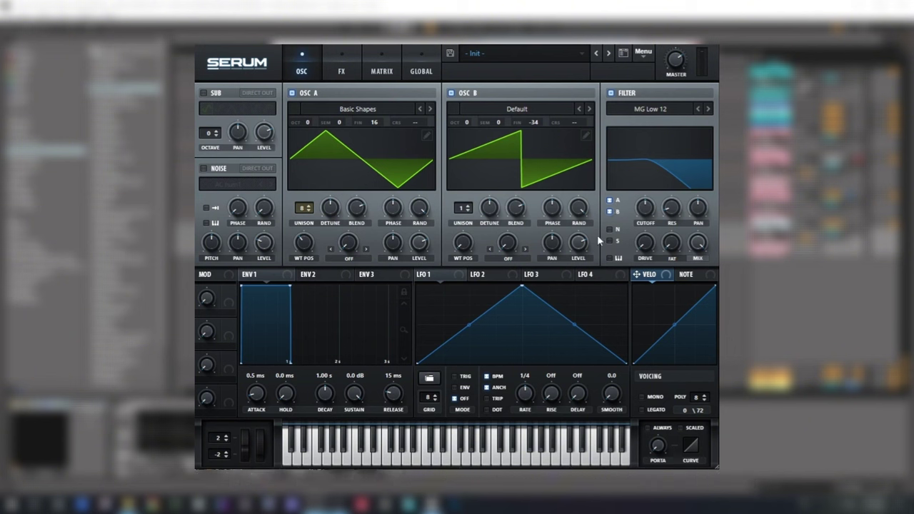
click(510, 279)
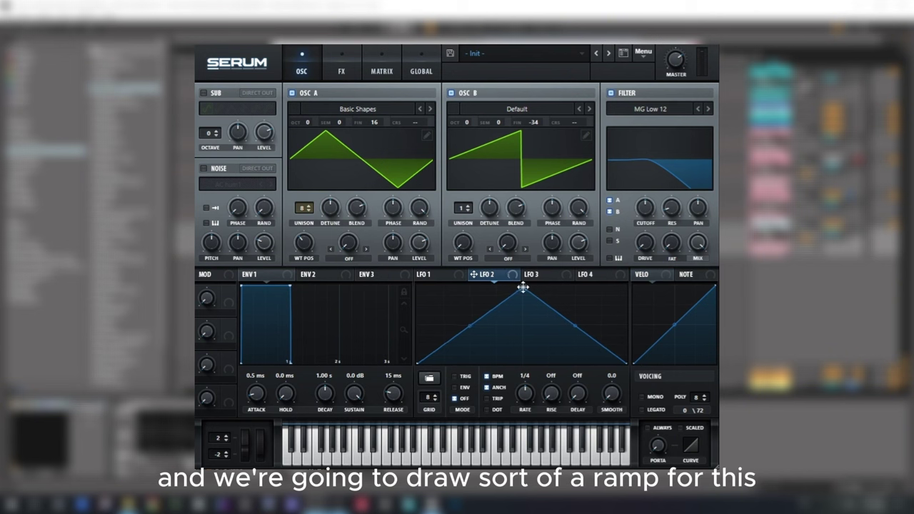
drag(524, 286, 469, 259)
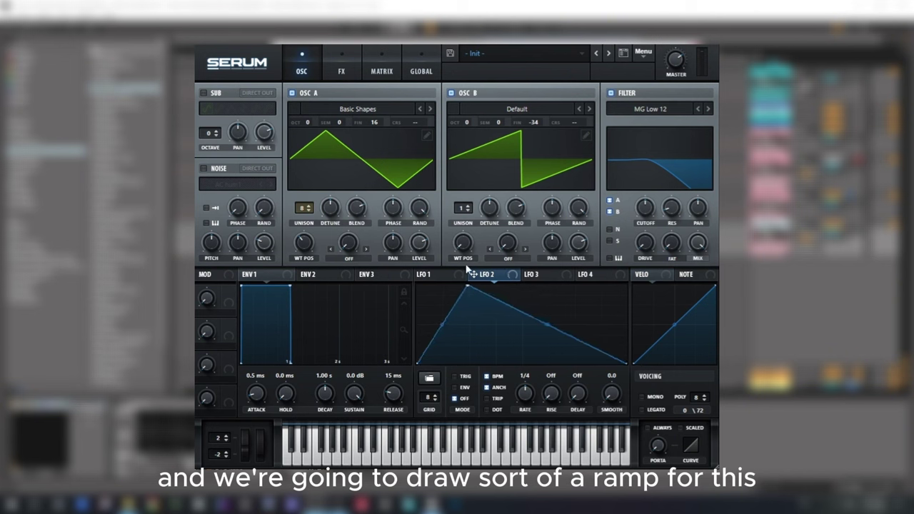
drag(439, 318, 439, 309)
drag(548, 325, 545, 330)
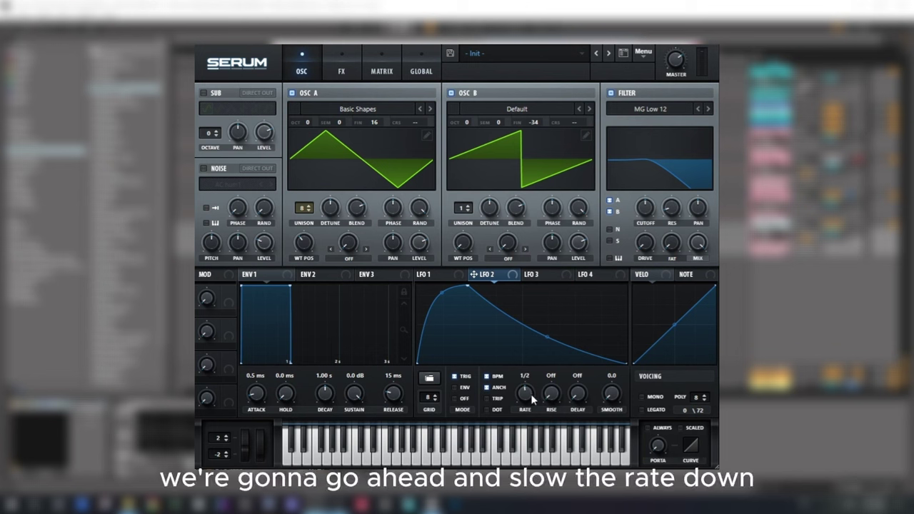
Step: Set LFO 2 to 1/2 rate, route it to filter cutoff, and give oscillator B 4 unison voices
drag(530, 394, 530, 404)
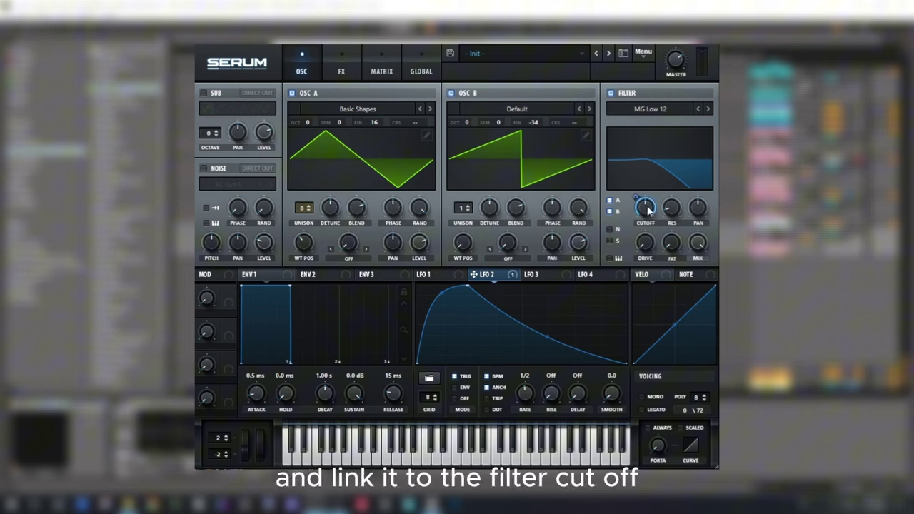
drag(648, 210, 663, 227)
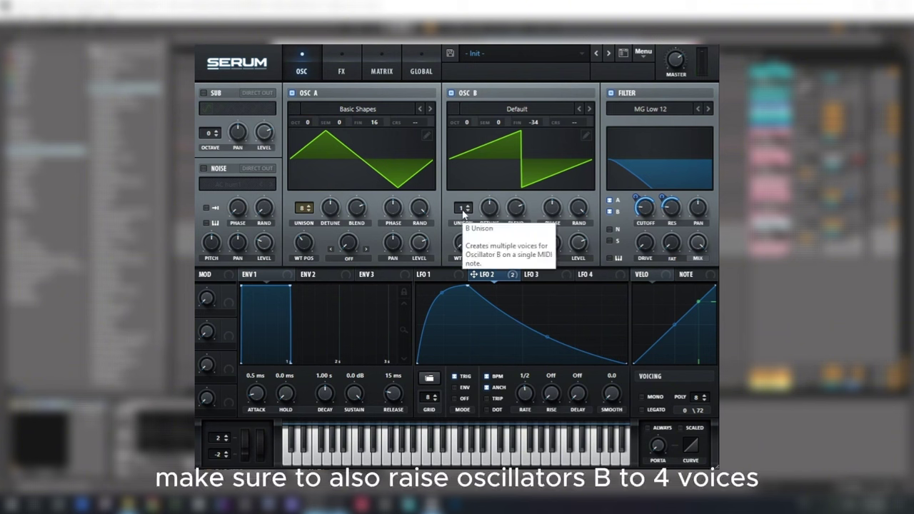
scroll(463, 212, up, 3)
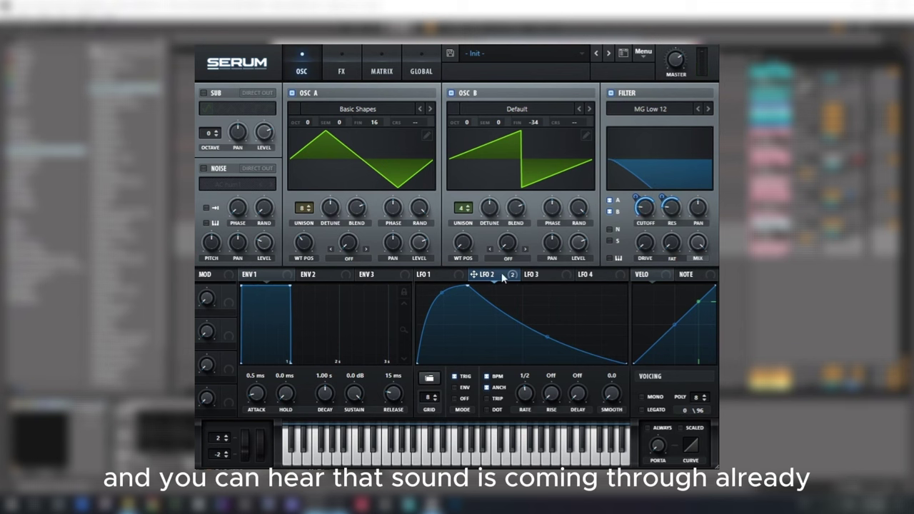
drag(543, 324, 549, 334)
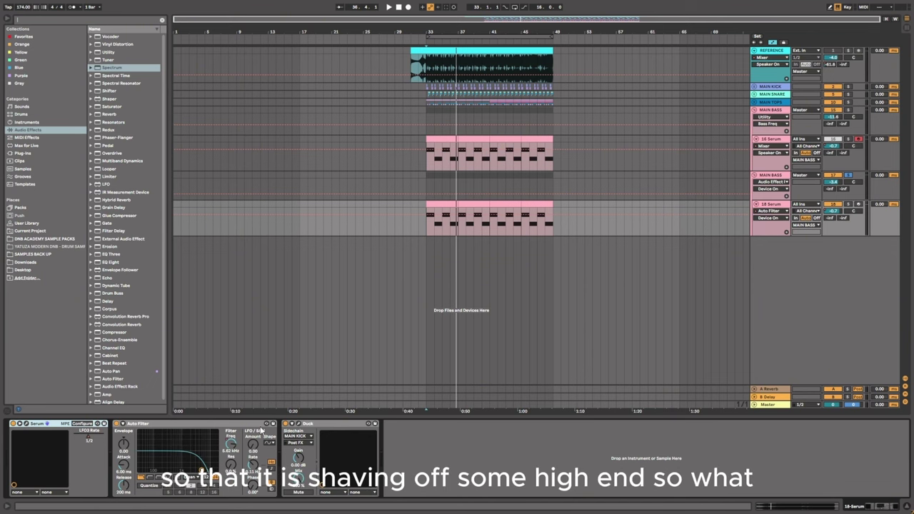
Step: Play from bar 33 and show MAIN BASS's Auto Filter, Erosion, EQ Eight and Glue Compressor chain
key(space)
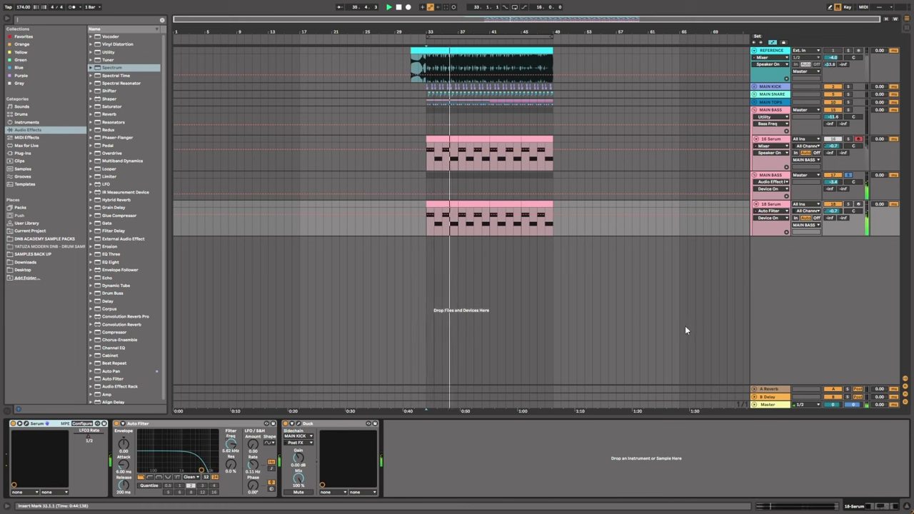
key(Up)
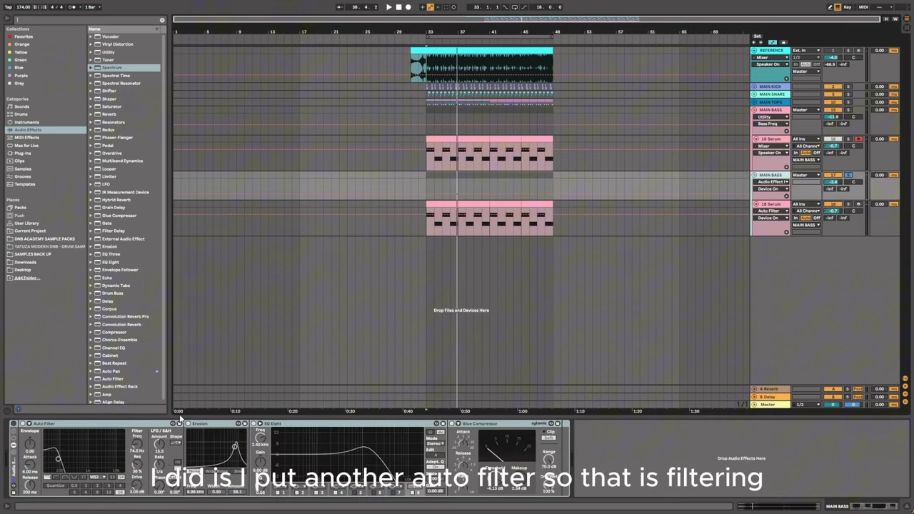
Step: Switch on the MAIN BASS chain, zero the Auto Filter LFO amount, and replay from bar 33
click(14, 425)
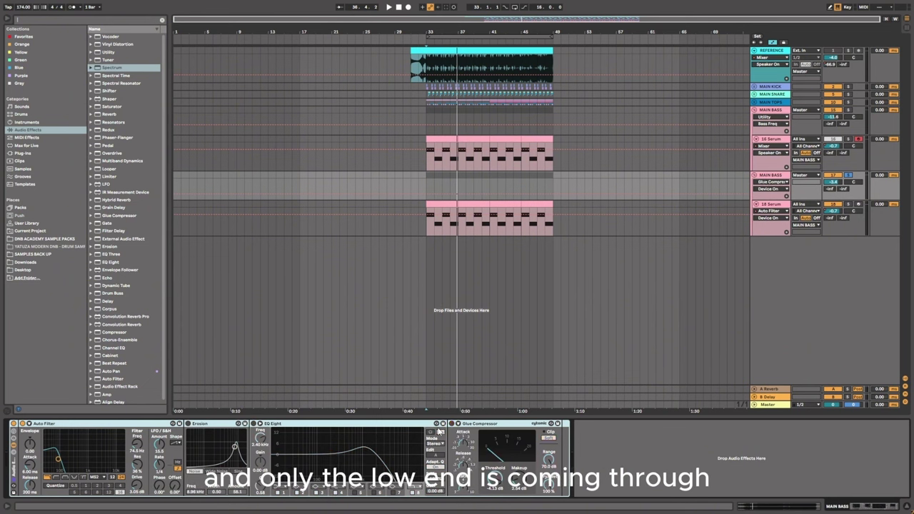
drag(161, 443, 164, 448)
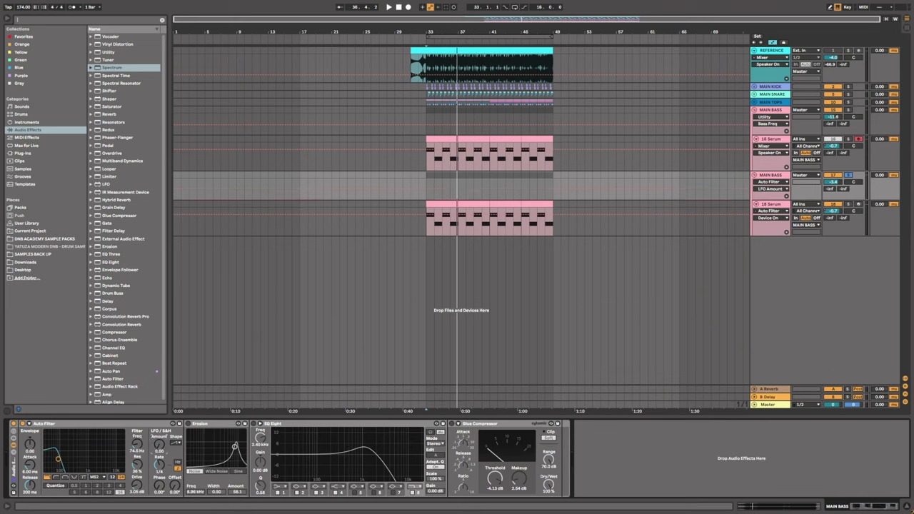
key(space)
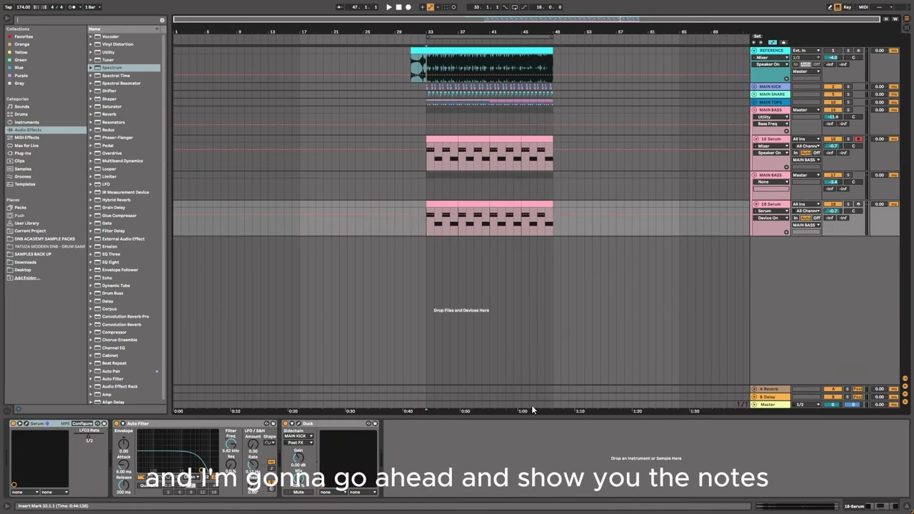
Step: Select the 18 Serum clip, view its F#0 and E0 notes, and show the track's devices
click(435, 204)
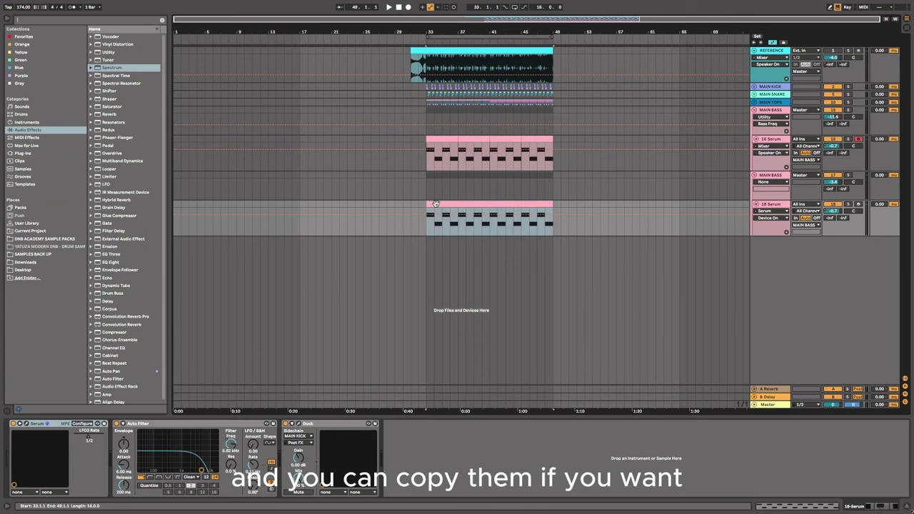
click(777, 505)
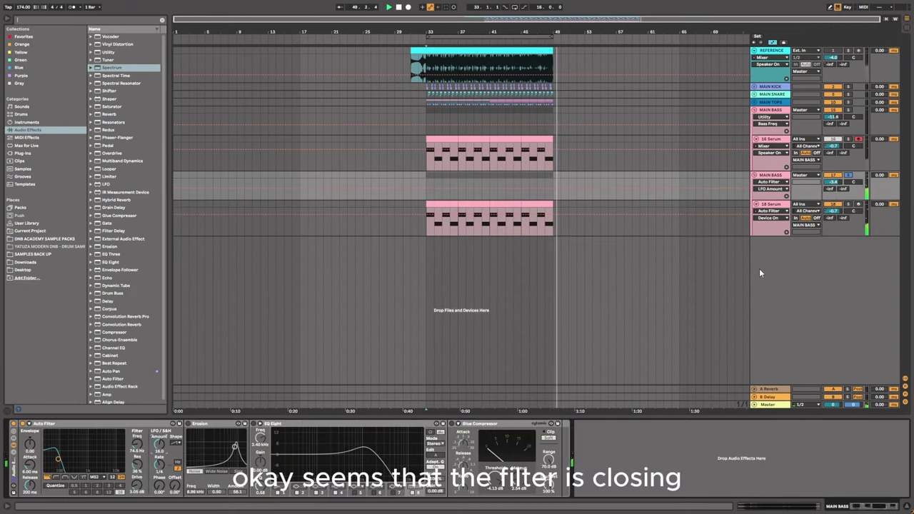
click(784, 210)
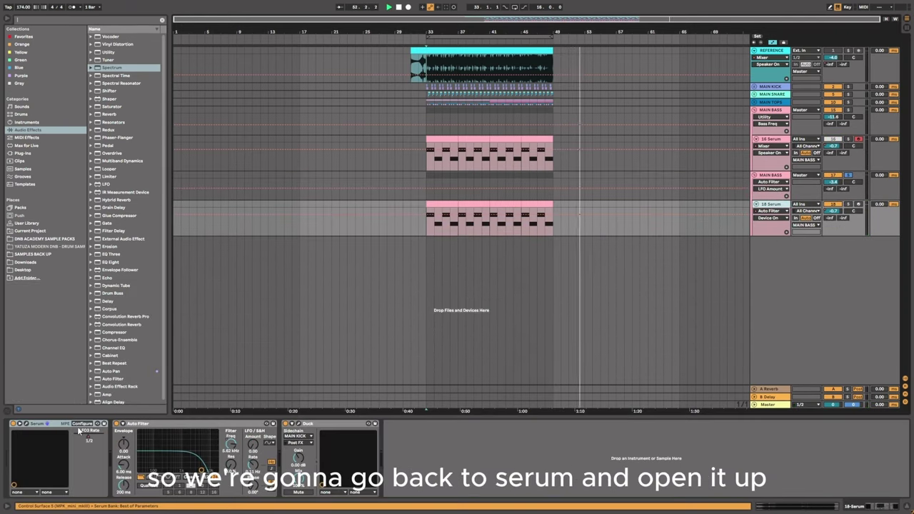
Step: In Serum, bend LFO 2's decay concave, adjust cutoff, raise resonance, then close the editor
click(27, 425)
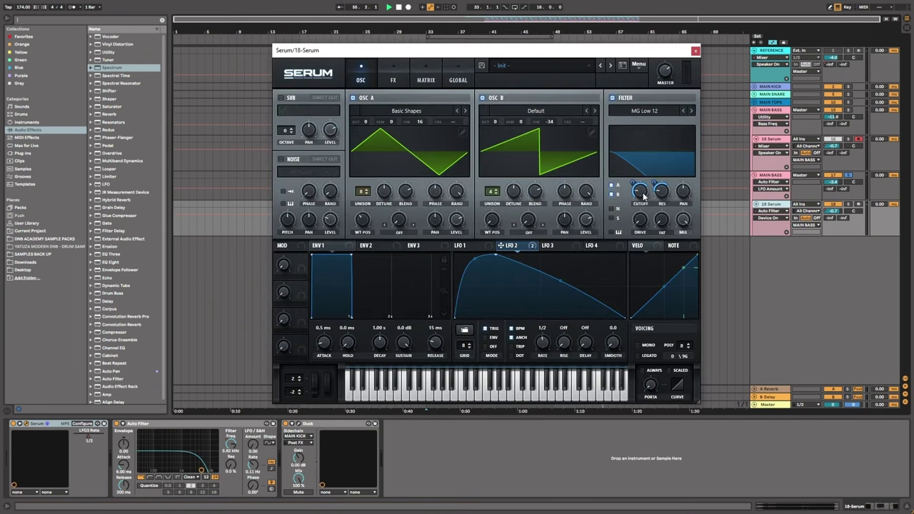
mouse_move(562, 280)
mouse_down()
mouse_move(562, 291)
mouse_move(566, 285)
mouse_up()
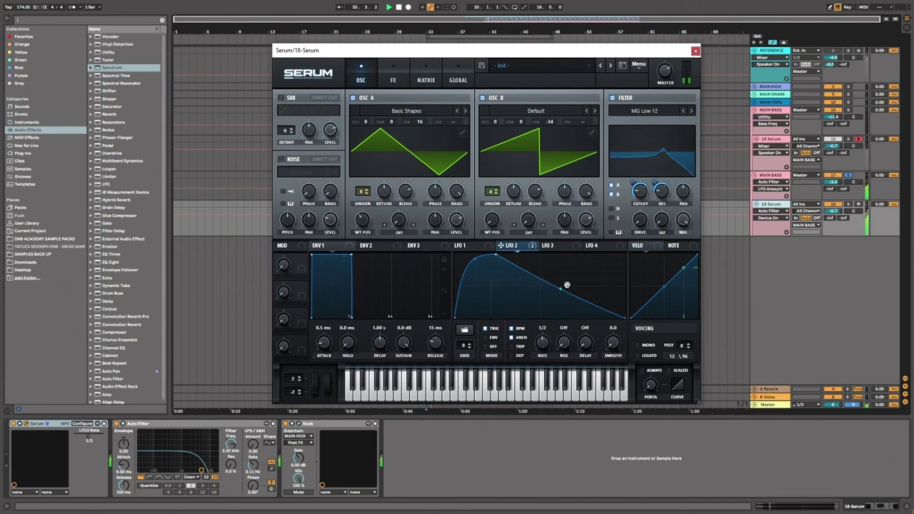
click(640, 190)
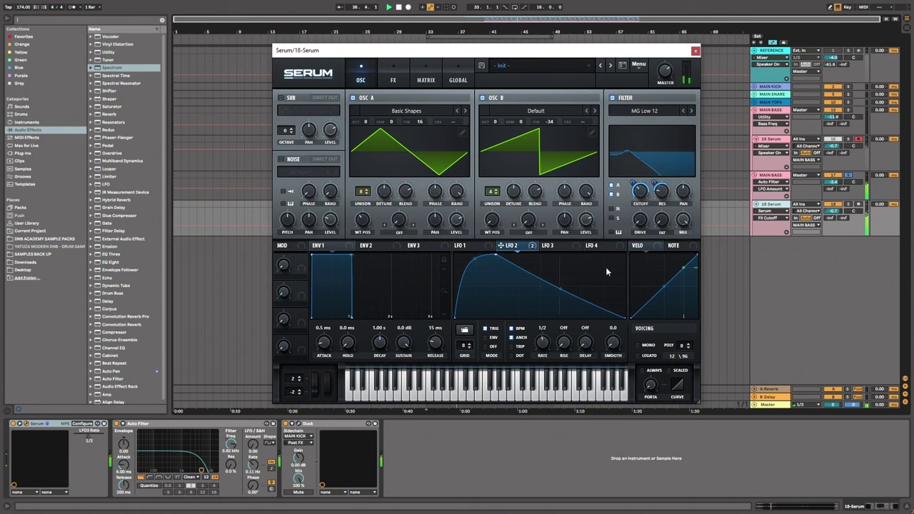
click(662, 192)
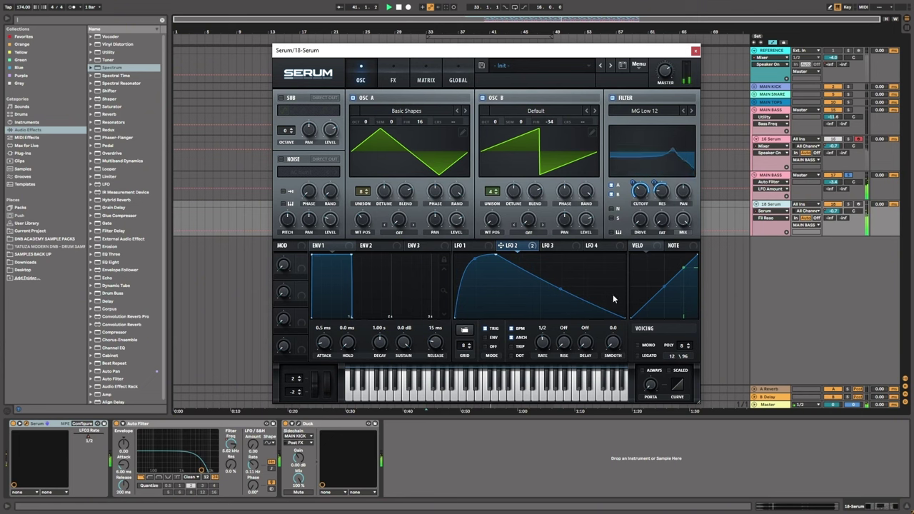
click(696, 50)
click(777, 141)
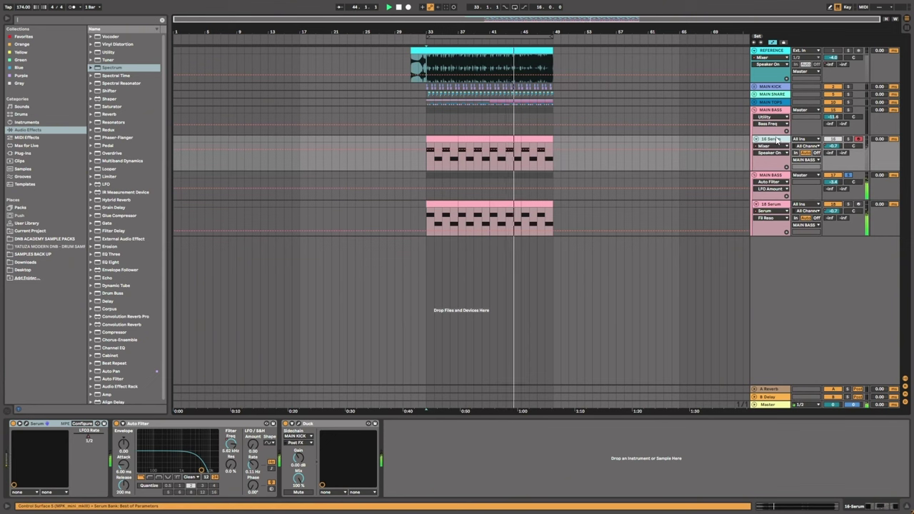
Step: Replay from bar 33 and switch on MAIN BASS's EQ Eight while checking Erosion and Glue Compressor
click(770, 175)
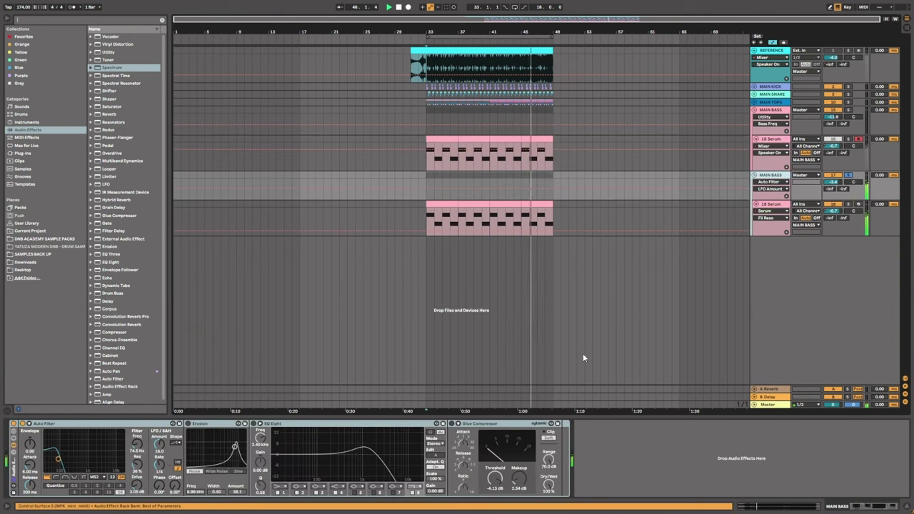
click(189, 426)
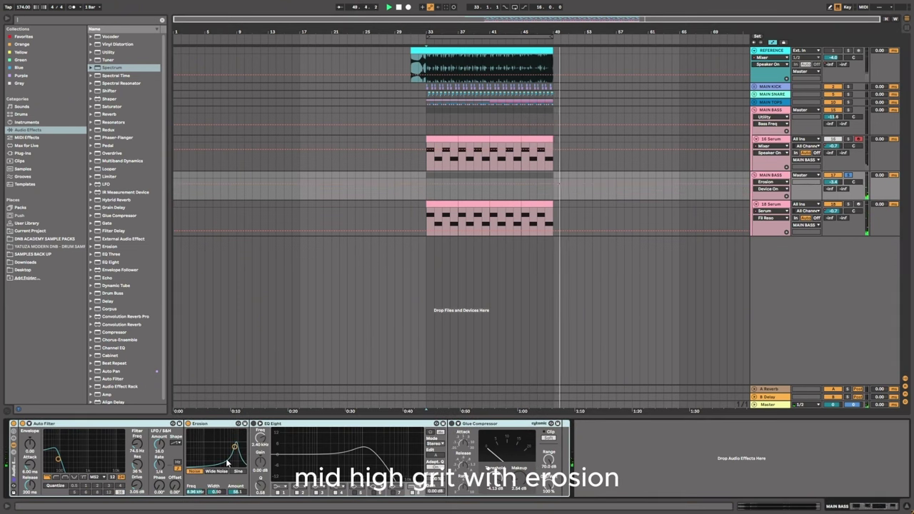
key(space)
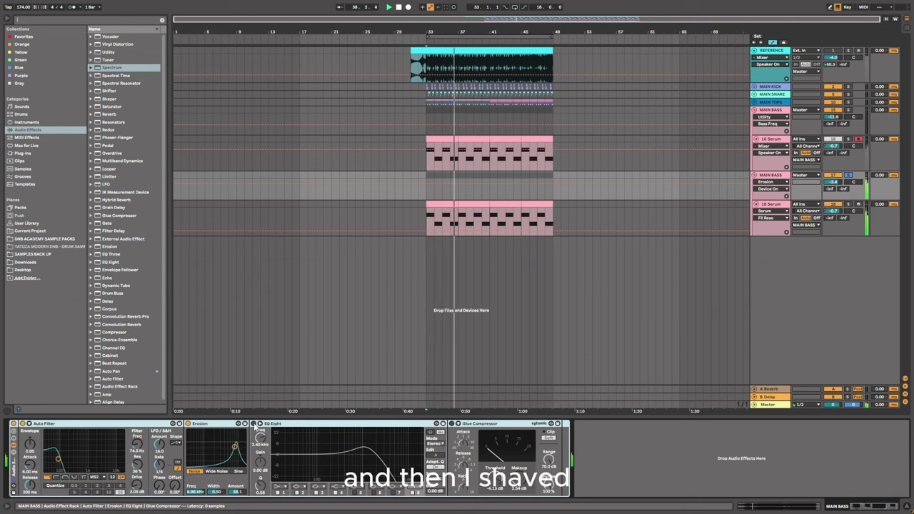
click(255, 427)
click(255, 424)
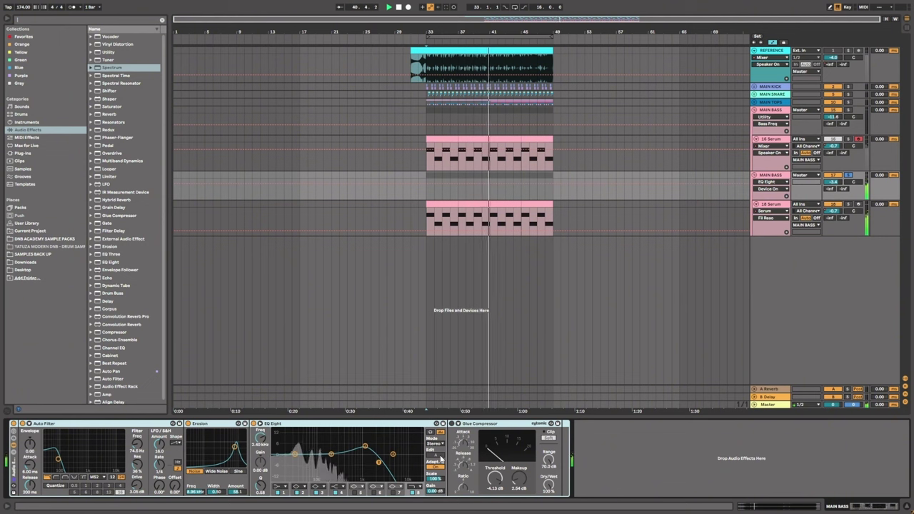
click(453, 426)
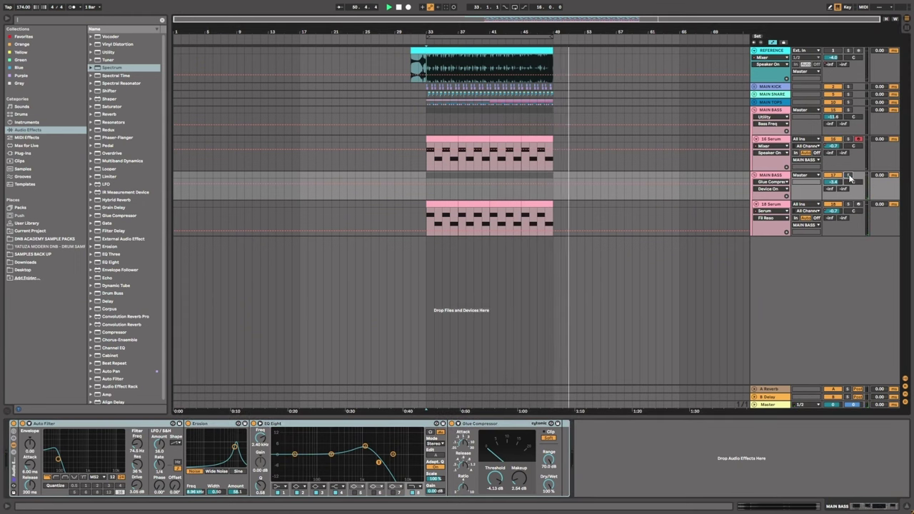
double_click(456, 218)
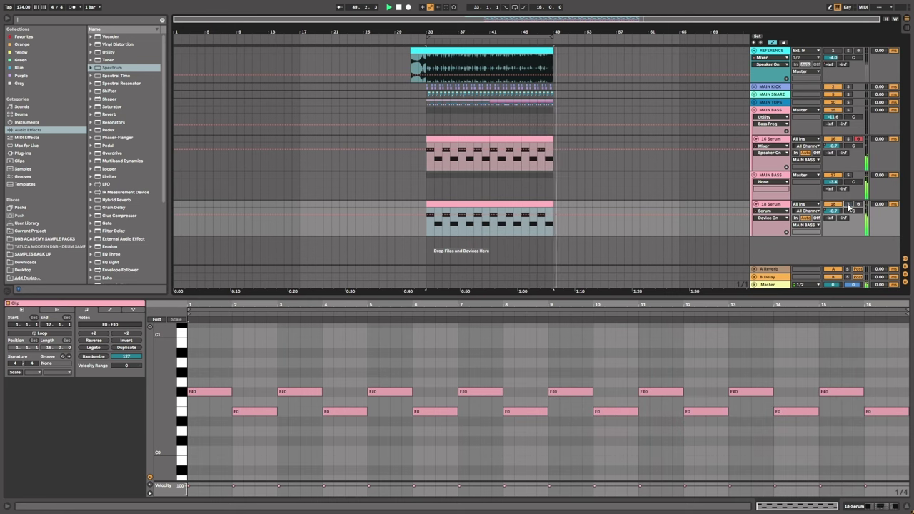
click(849, 179)
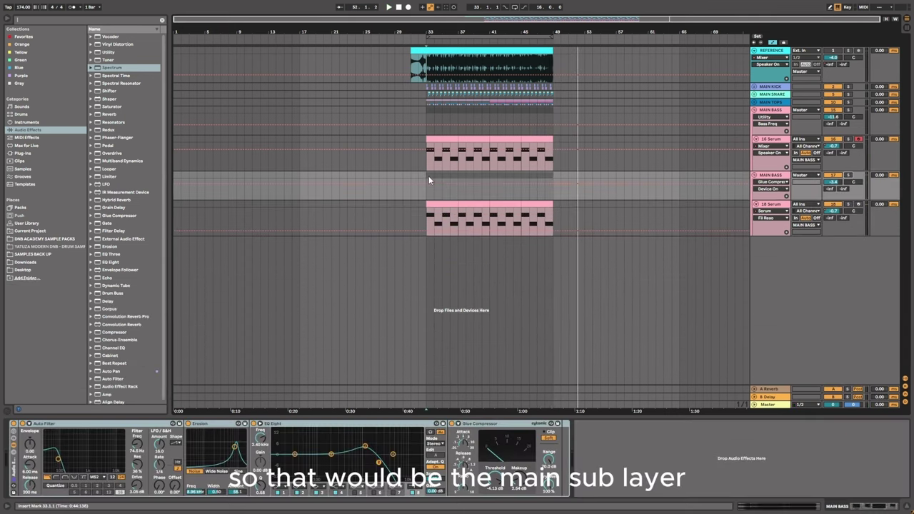
Step: Stop playback and time-select bars 33–49, showing the 18 Serum track's devices
key(space)
drag(427, 175, 551, 221)
click(561, 221)
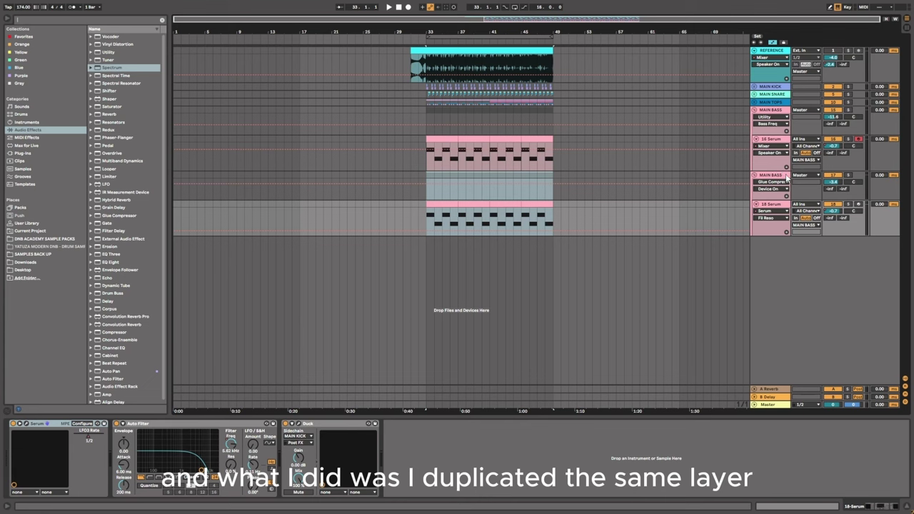
Step: Compare the MAIN BASS and 16 Serum layers' device chains, including the Glue Compressor
click(786, 177)
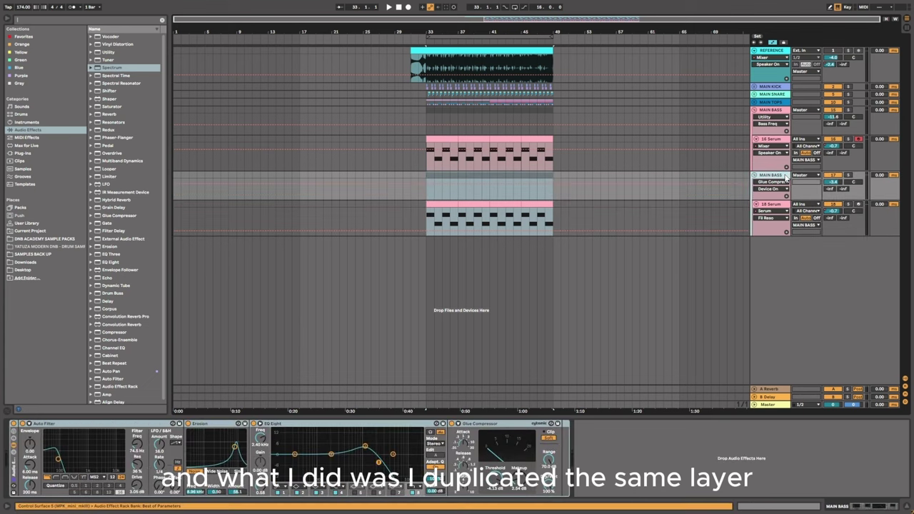
click(783, 140)
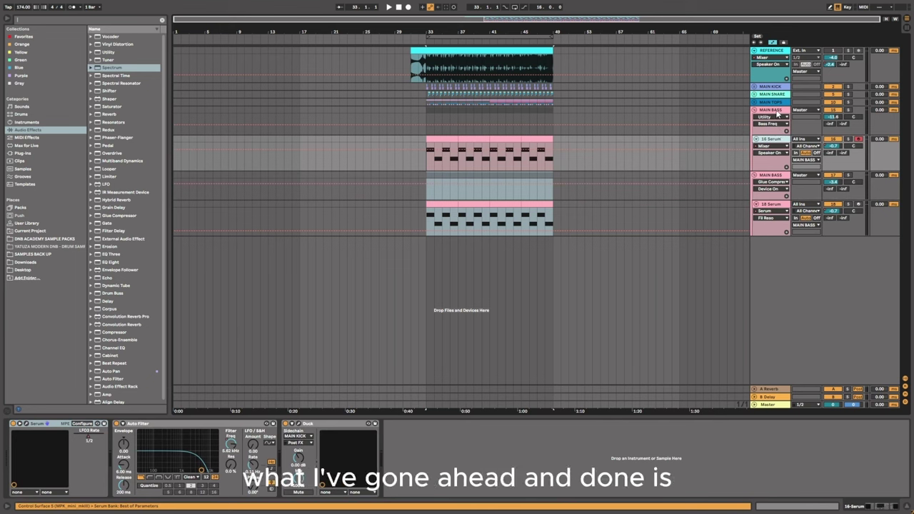
click(778, 116)
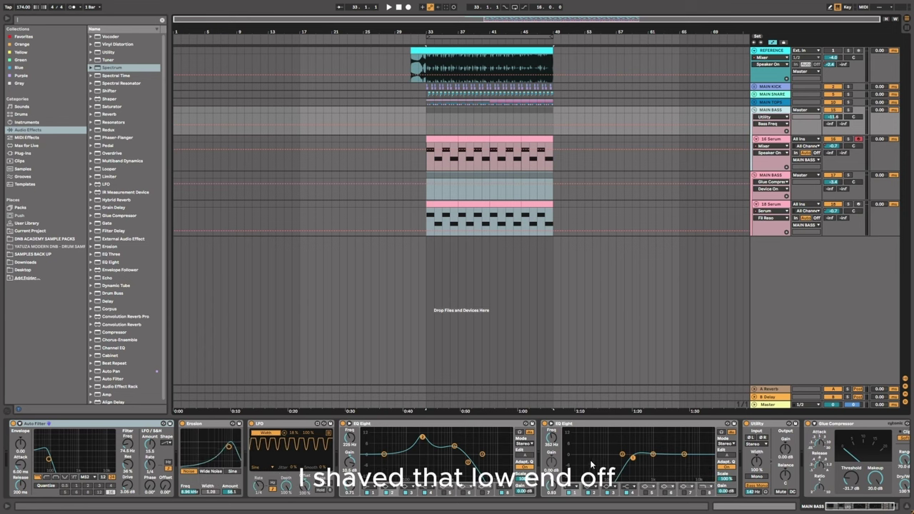
click(880, 508)
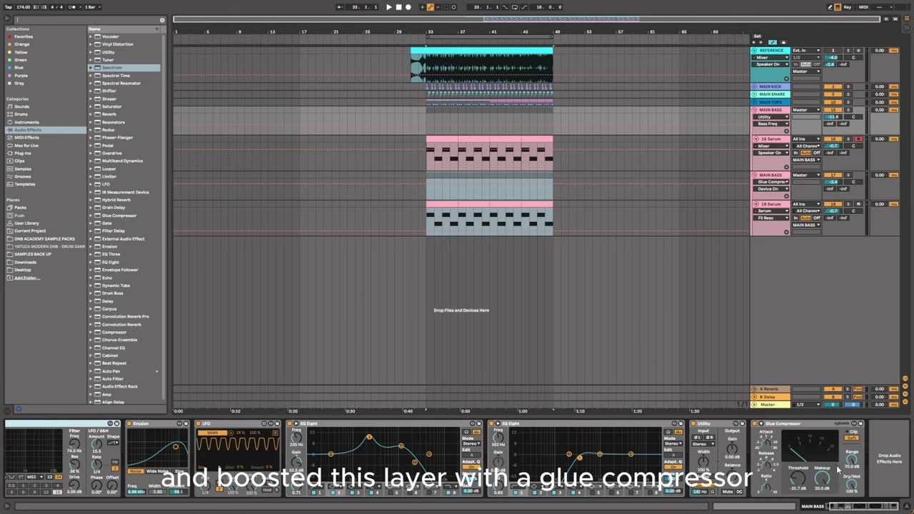
click(788, 179)
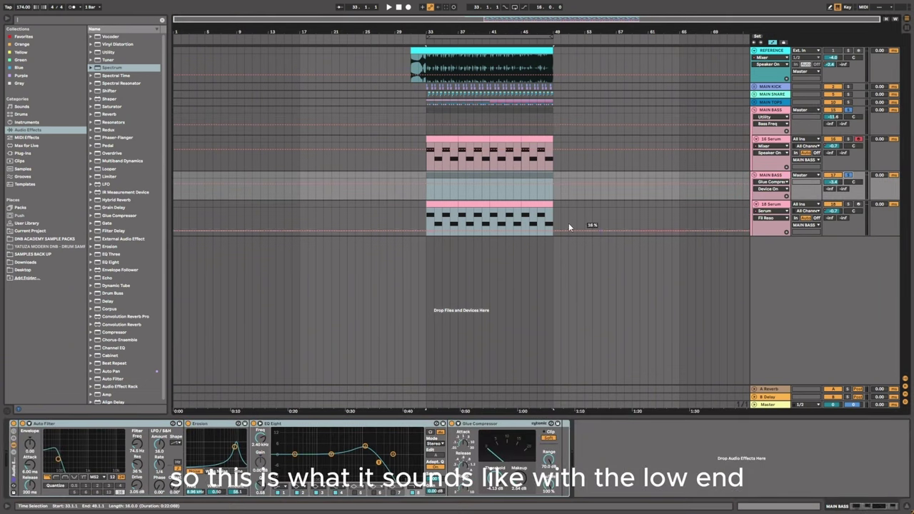
click(425, 123)
Step: Select all clips in bars 33–49 and play both bass layers with the kick, snare and tops
key(ctrl+a)
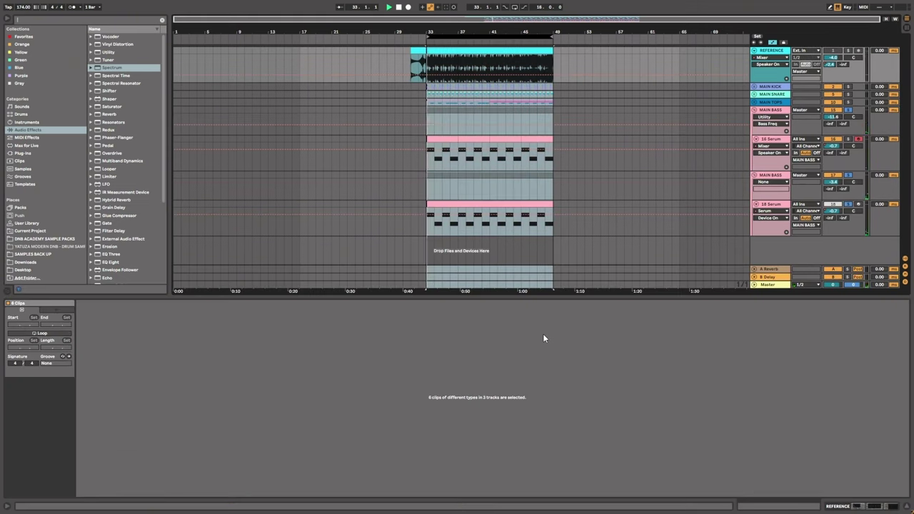
key(space)
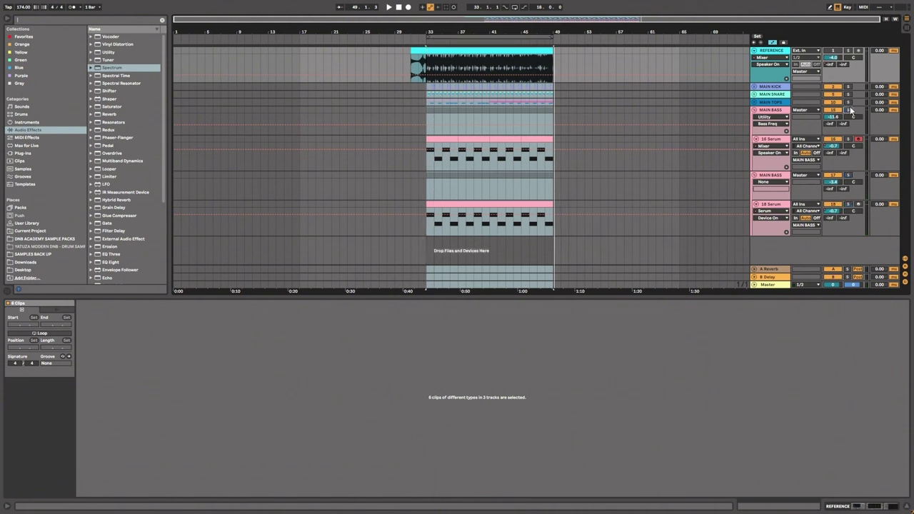
key(space)
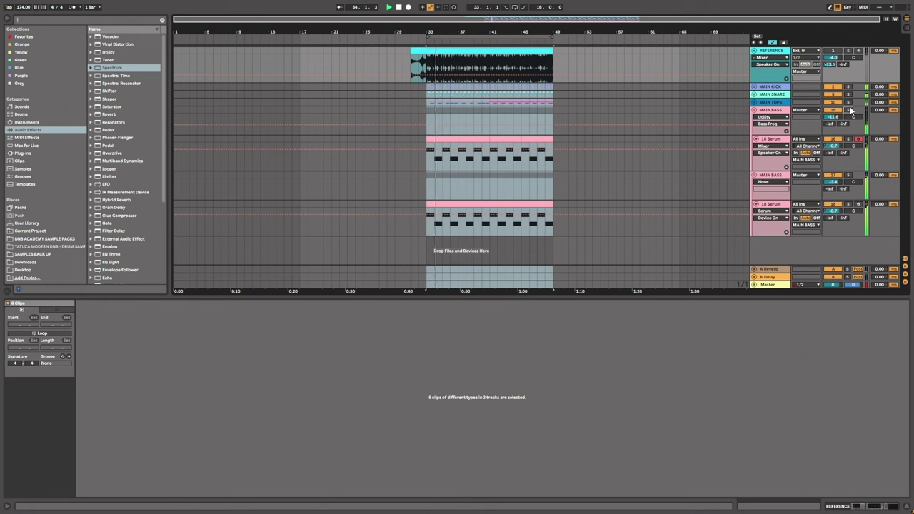